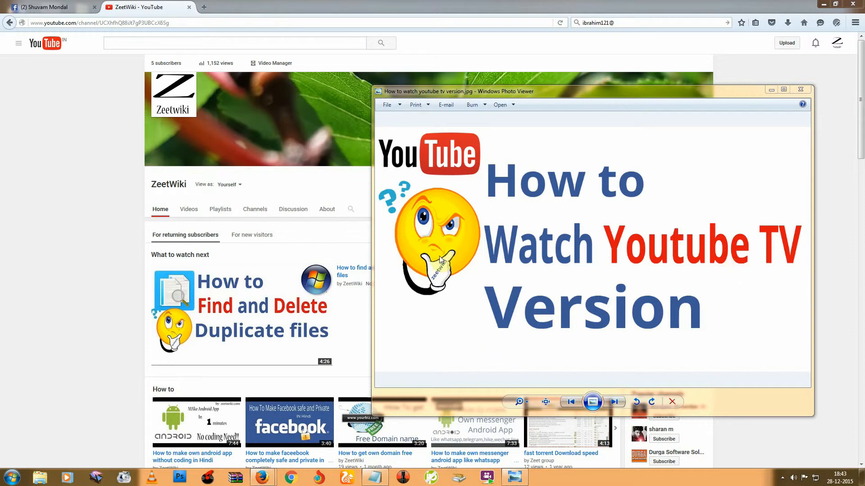
Dismiss the 'How to Watch Youtube TV Version' title image shown in Windows Photo Viewer
left_click(12, 167)
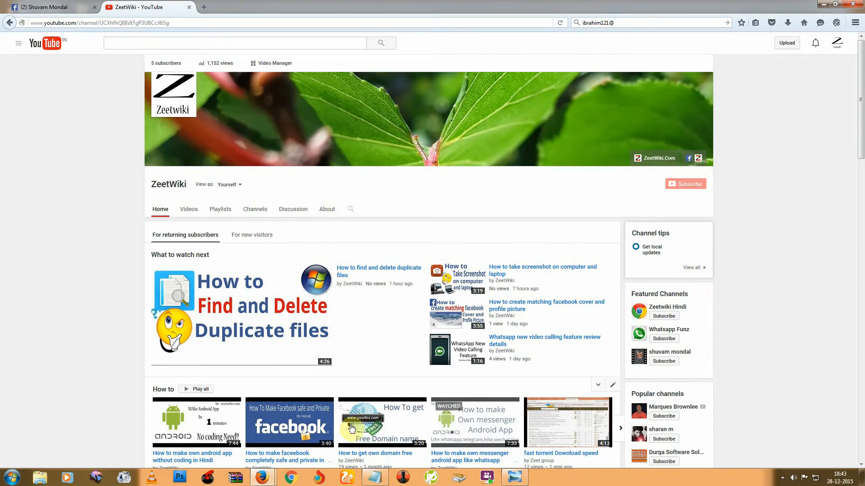
left_click(515, 479)
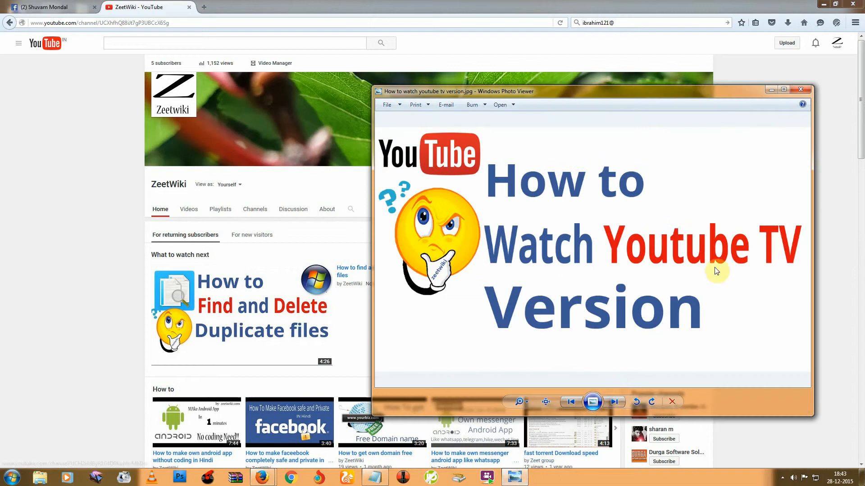
key("alt+Tab")
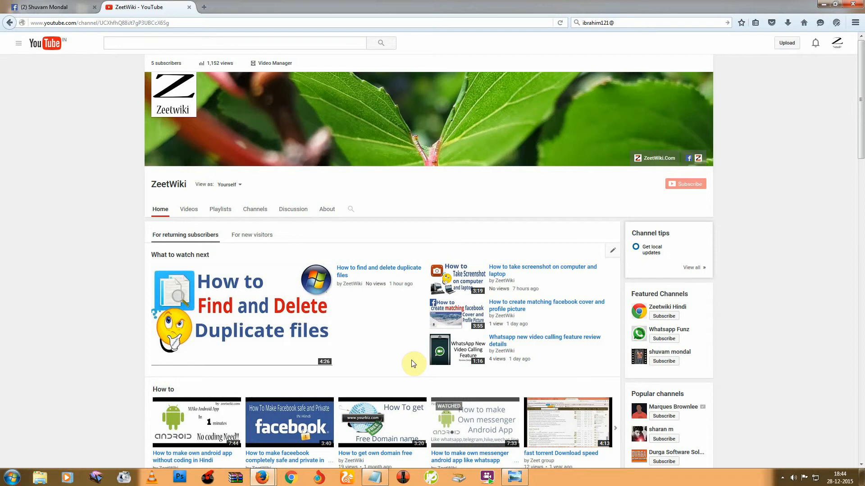
Copy the youtube.com/tv address from the Notepad note and start a new browser tab
left_click(374, 477)
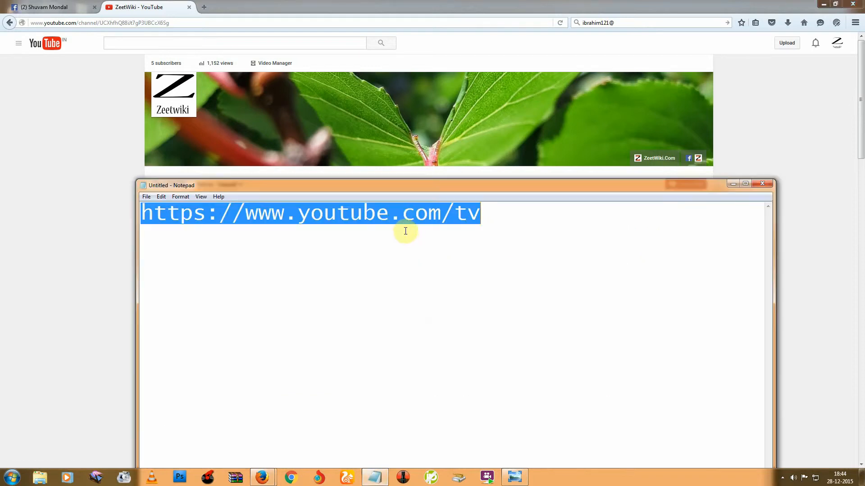
right_click(399, 218)
left_click(421, 248)
left_click(375, 477)
left_click(206, 7)
Paste & Go youtube.com/tv so YouTube TV loads with its home recommendations
right_click(203, 23)
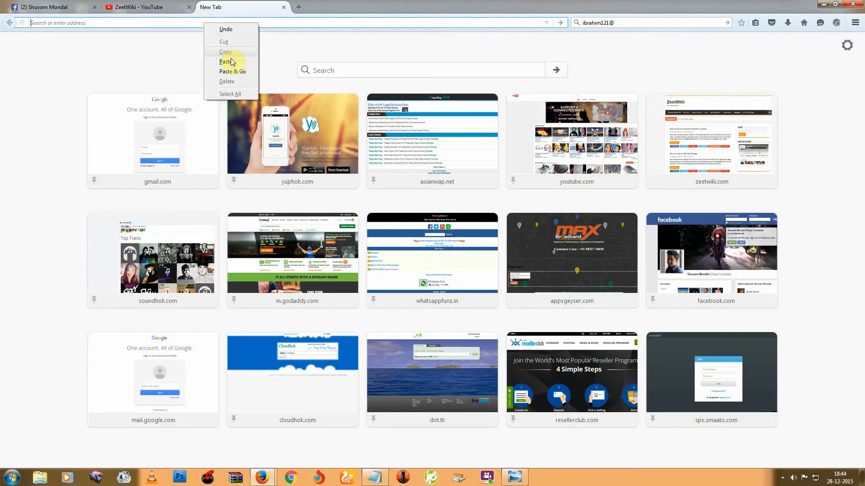
left_click(240, 71)
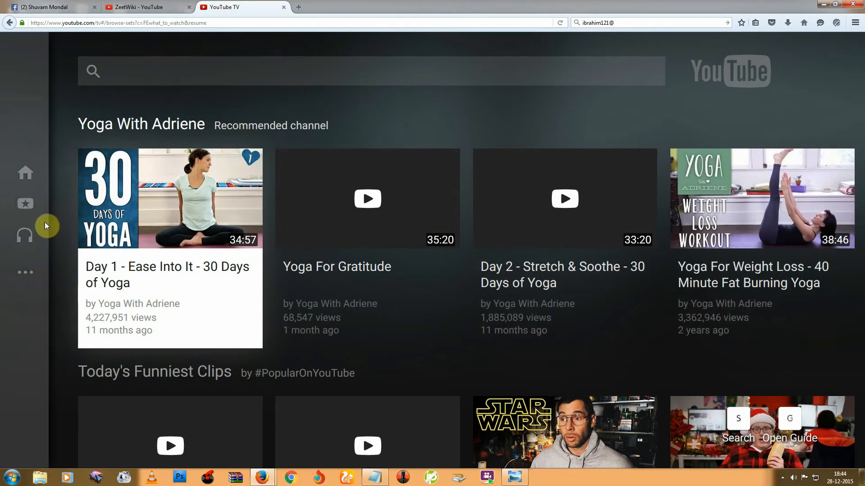
Use the YouTube TV guide menu to reach Music under Best of YouTube
left_click(33, 272)
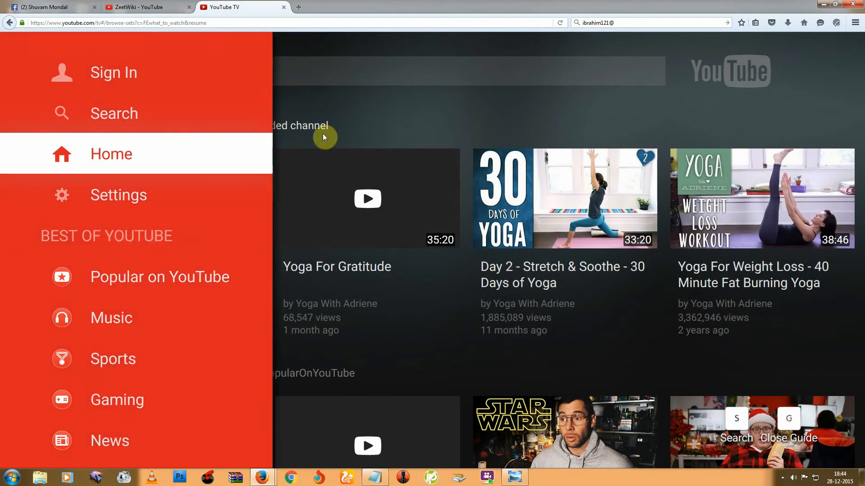
left_click(404, 128)
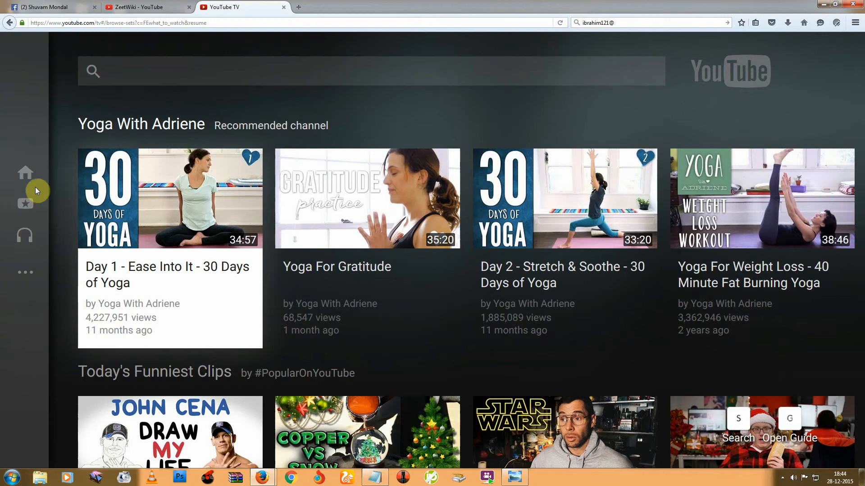
left_click(20, 277)
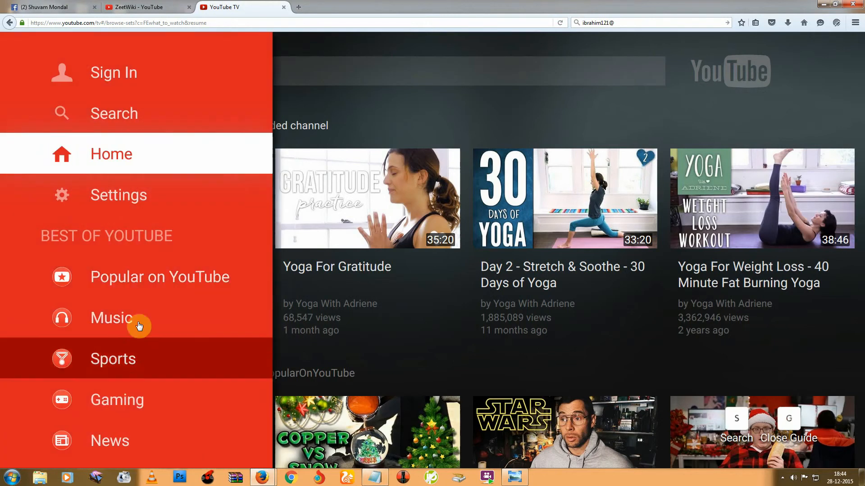
left_click(116, 331)
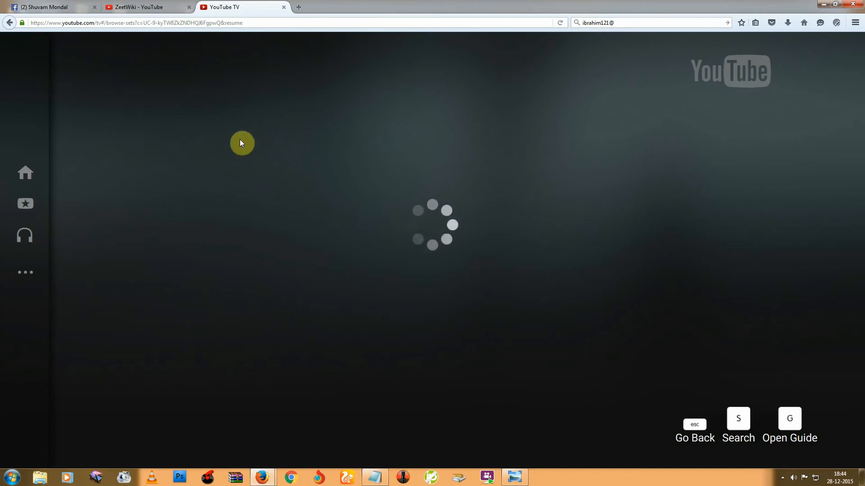
left_click(173, 8)
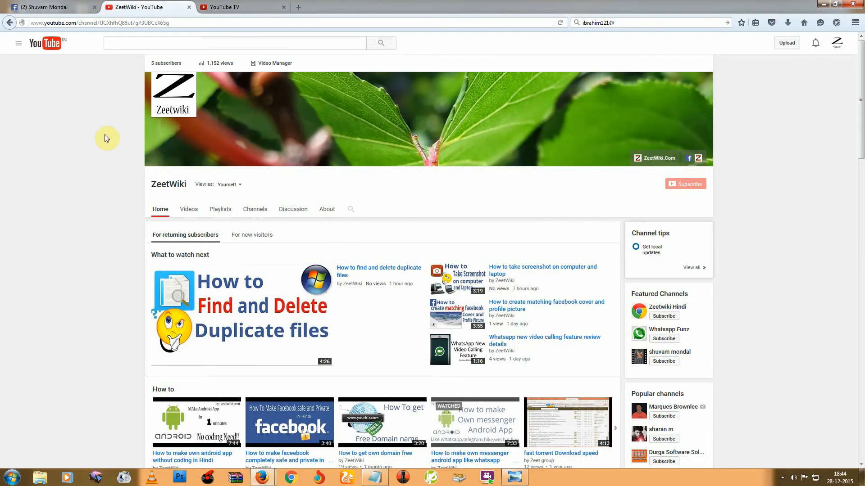
left_click(234, 7)
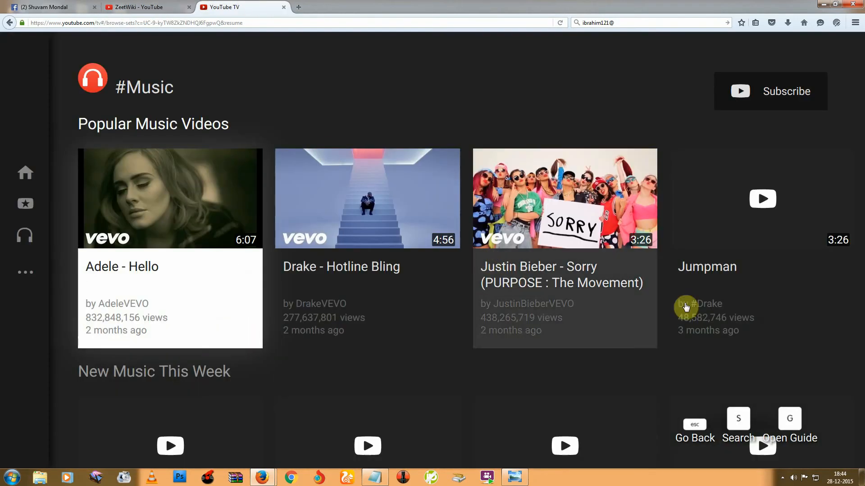